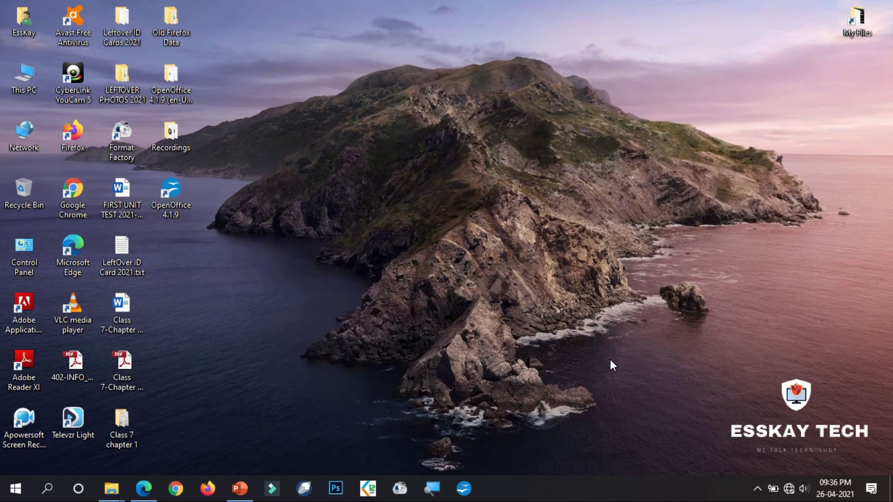
right_click(269, 176)
click(304, 232)
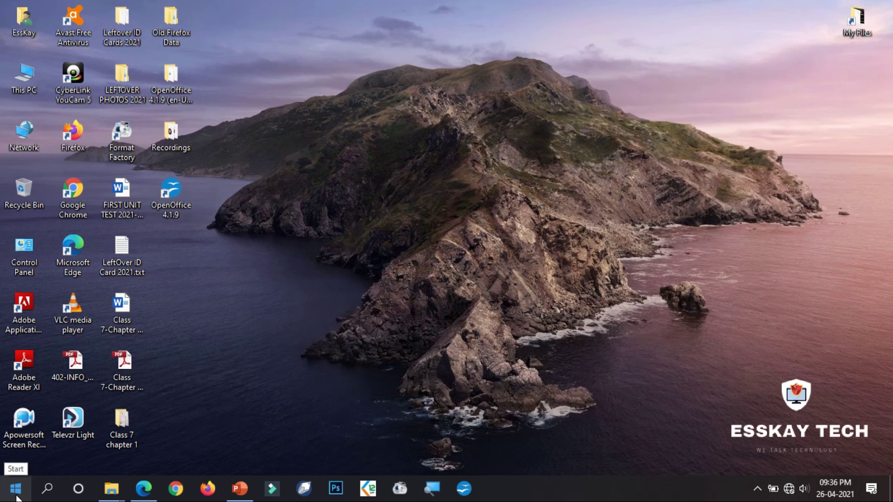
click(15, 488)
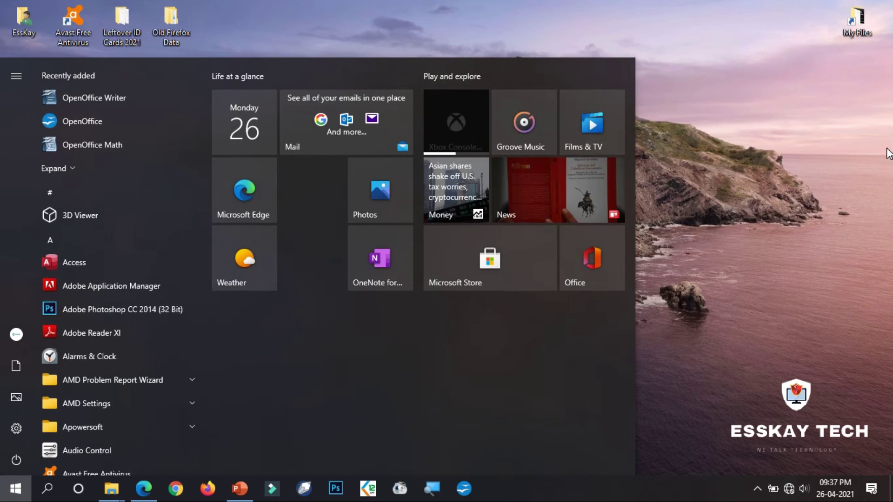
click(16, 494)
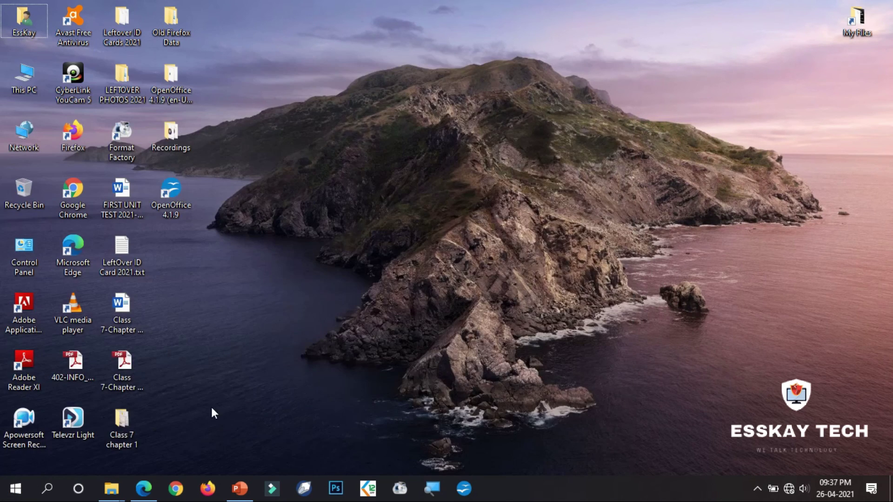
- Launch Microsoft Access from the installed programs and close it again from its start screen
click(17, 494)
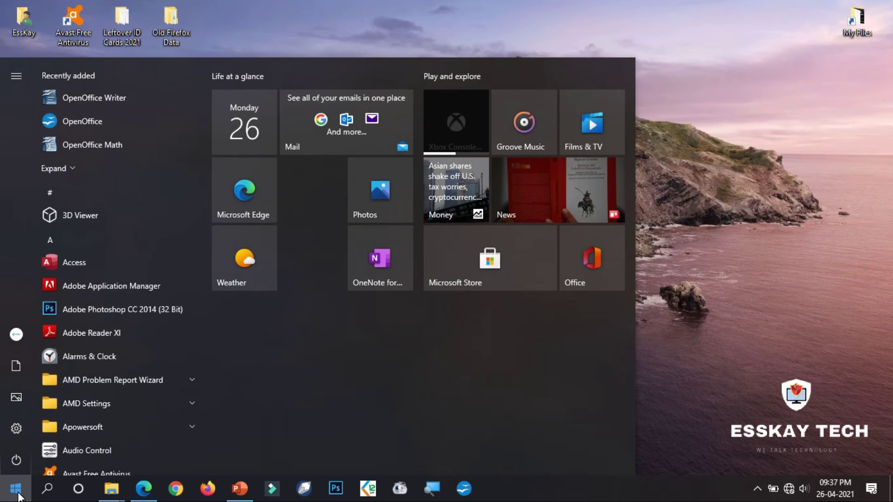
scroll(120, 274, down, 15)
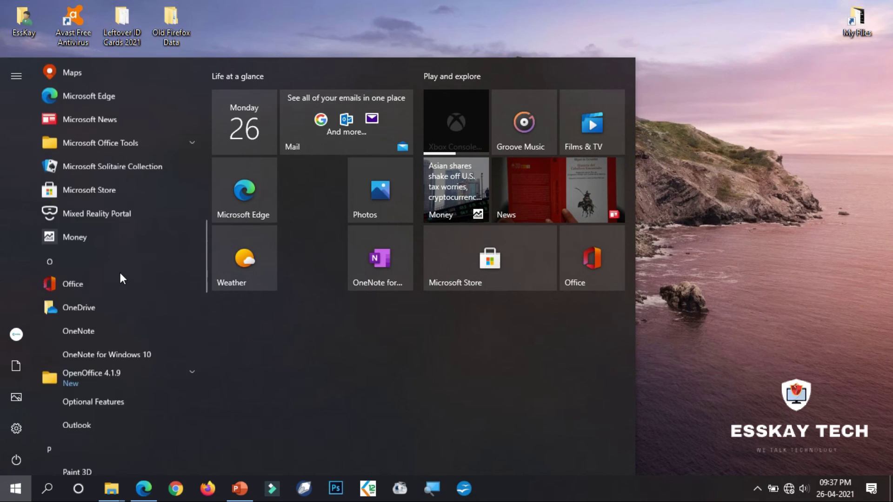
scroll(120, 272, down, 3)
scroll(120, 272, up, 20)
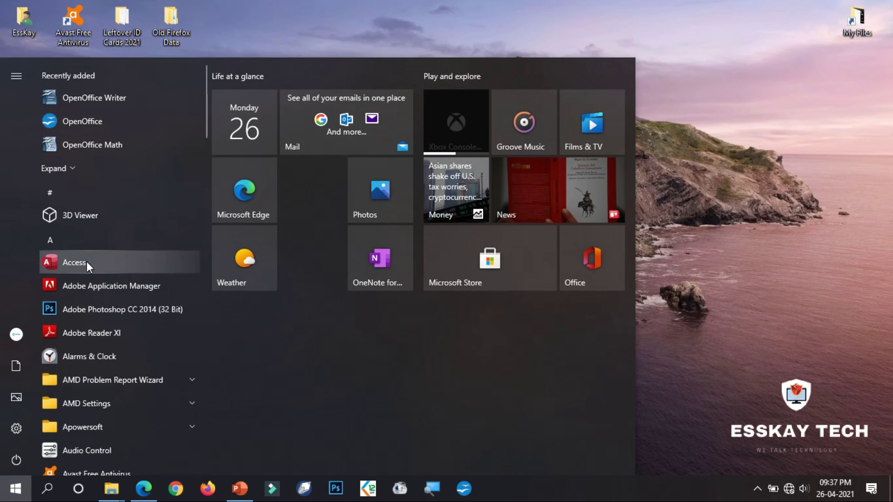
click(64, 262)
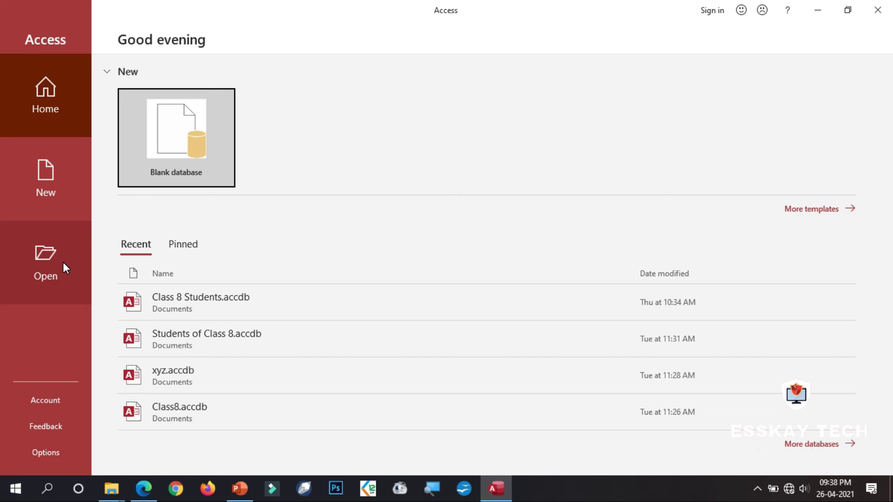
click(877, 9)
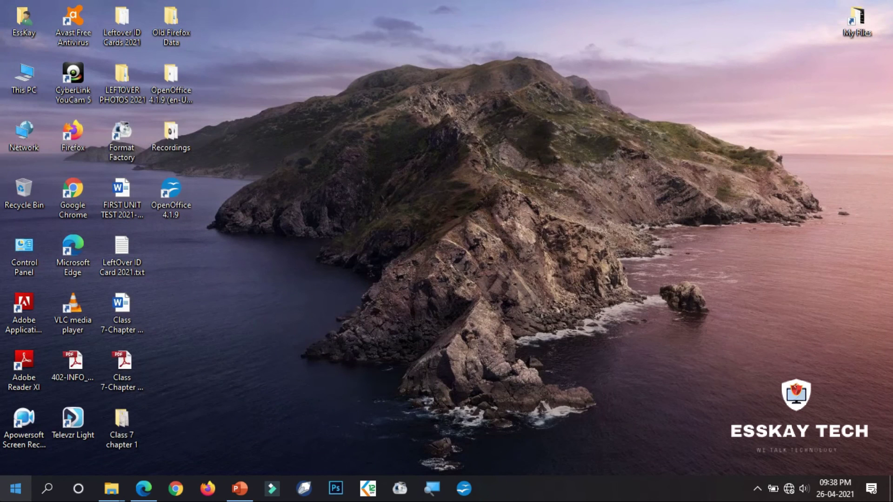
- Launch Microsoft Access and start setting up a blank database
click(16, 488)
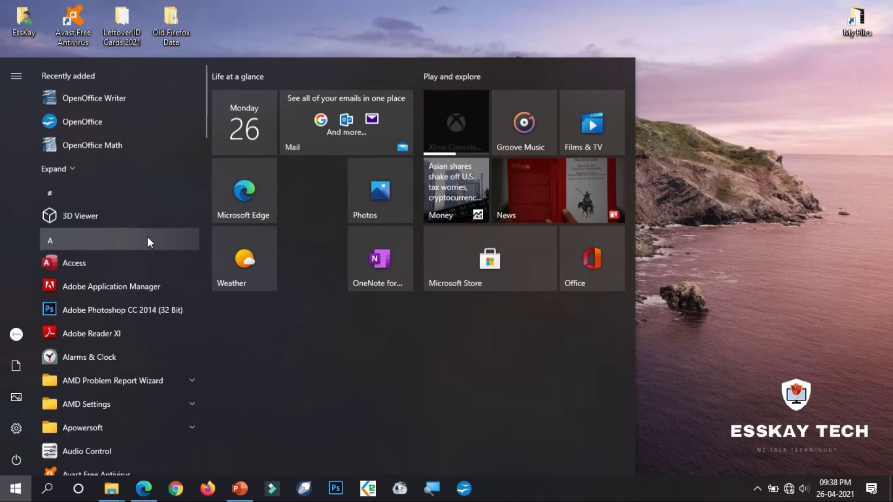
click(86, 262)
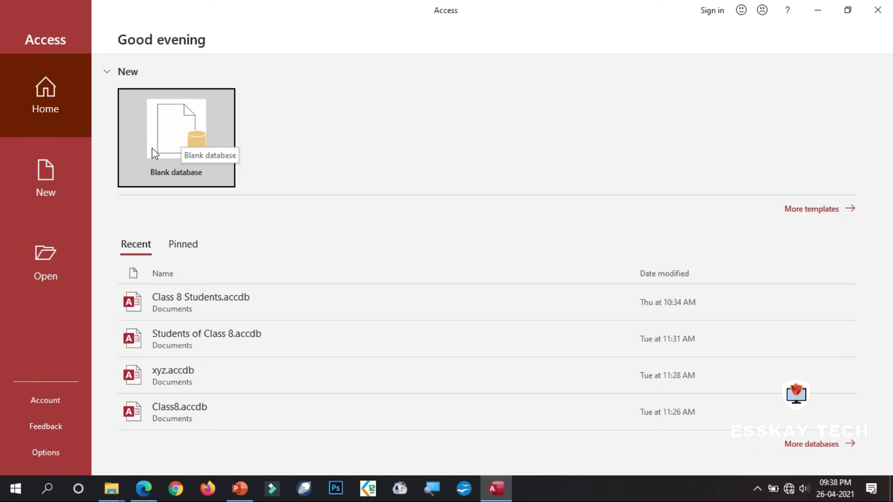
click(180, 129)
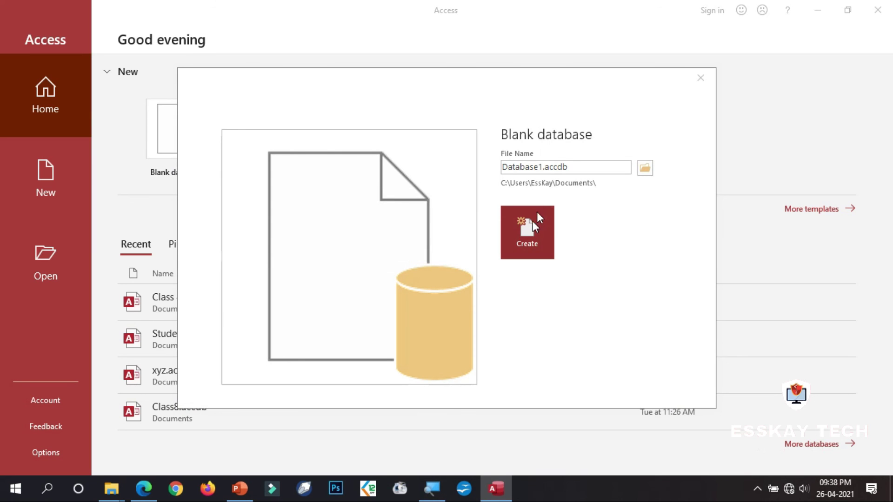
- Name the blank database file New Data of Class 8 and create it in the Documents folder
click(431, 488)
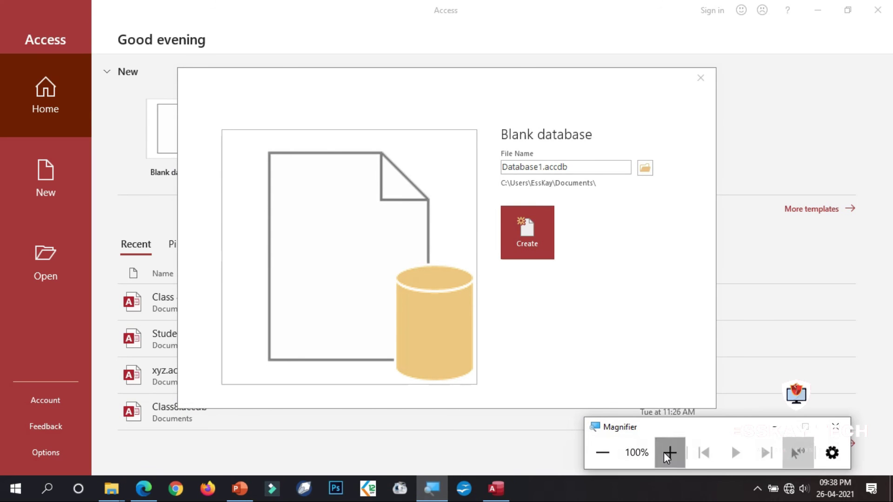
click(669, 452)
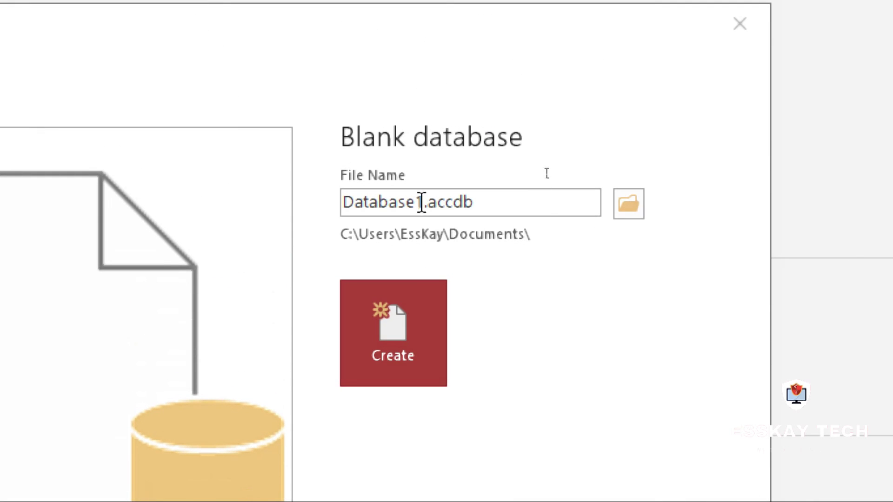
drag(478, 202, 333, 201)
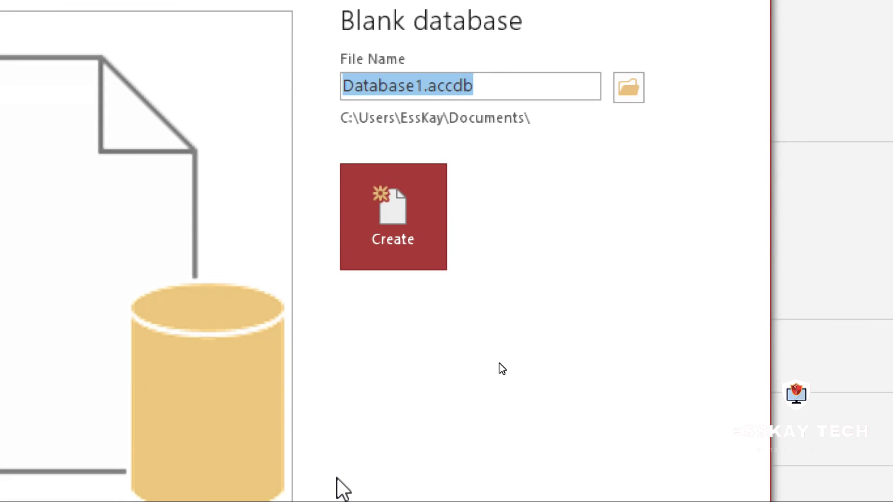
text(N)
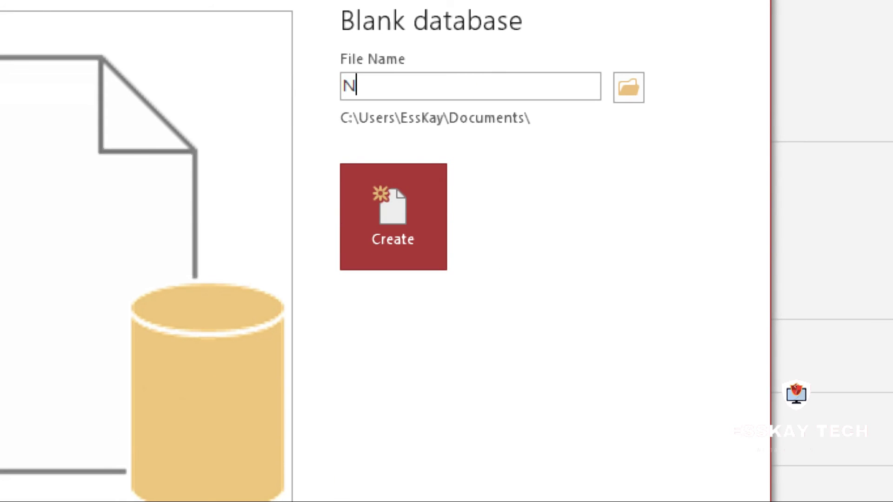
text(ew D)
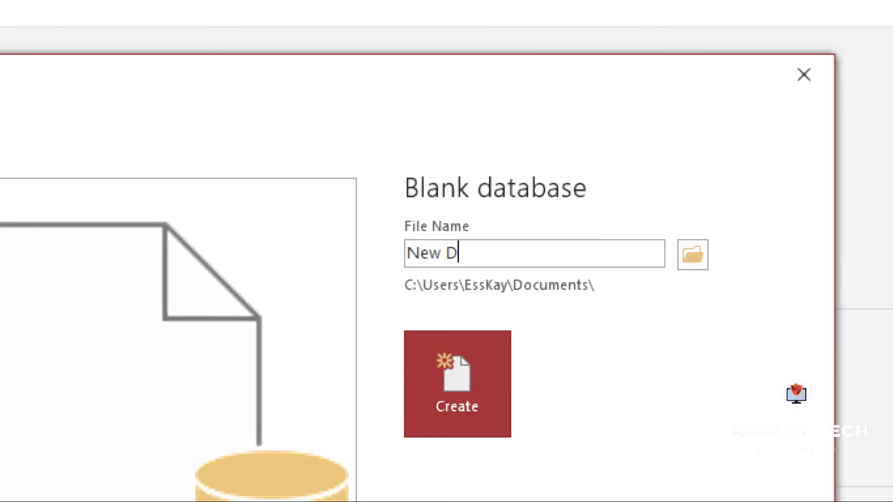
text(ata of Class)
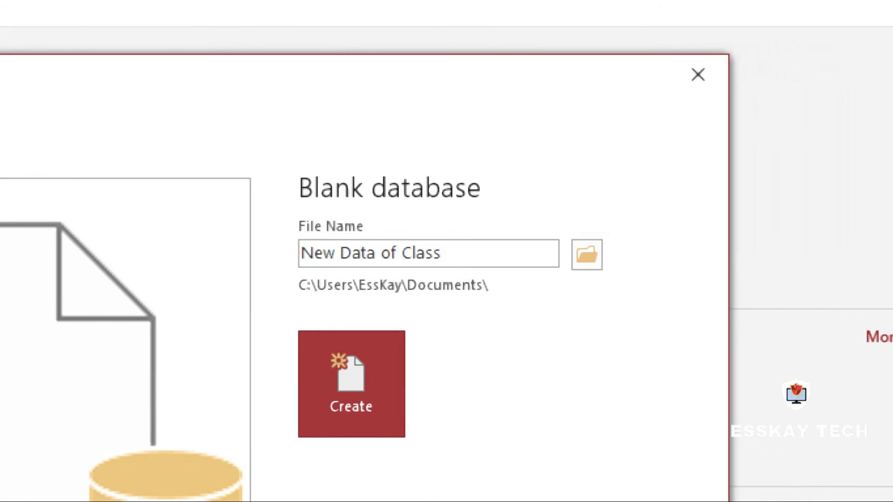
text( 8)
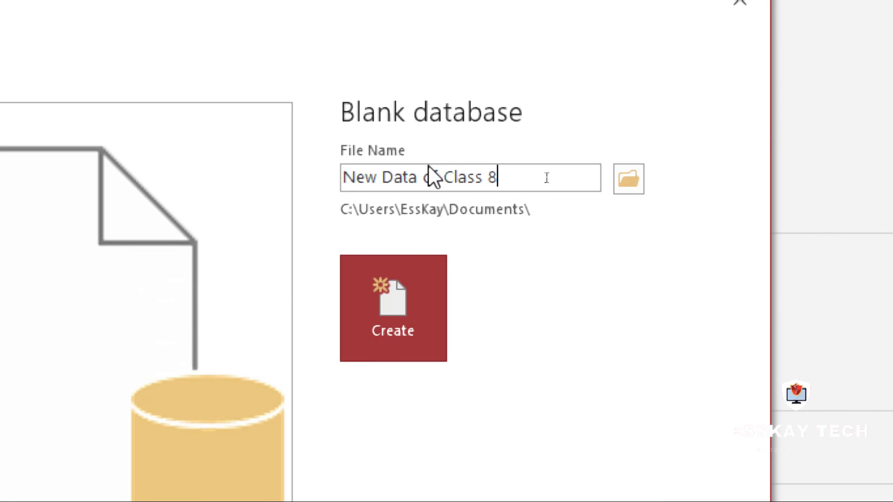
drag(346, 176, 520, 191)
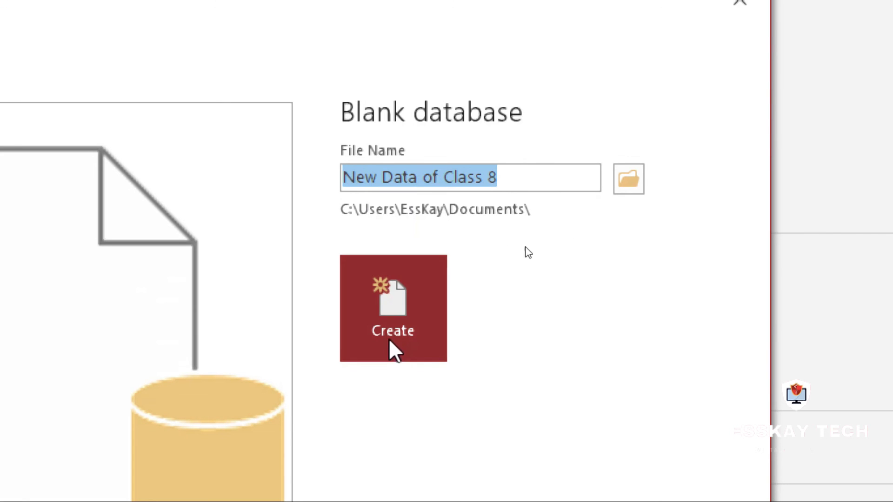
click(387, 317)
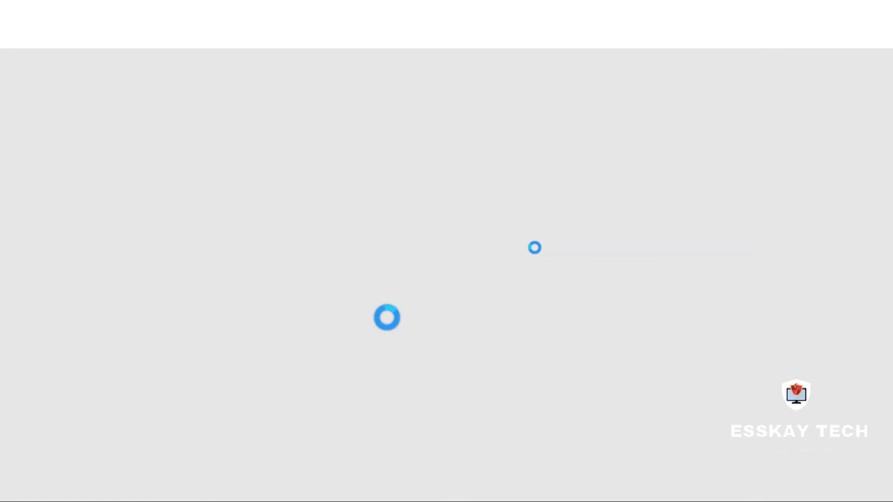
- Return the screen magnification to 100% and close Magnifier
key(super+plus)
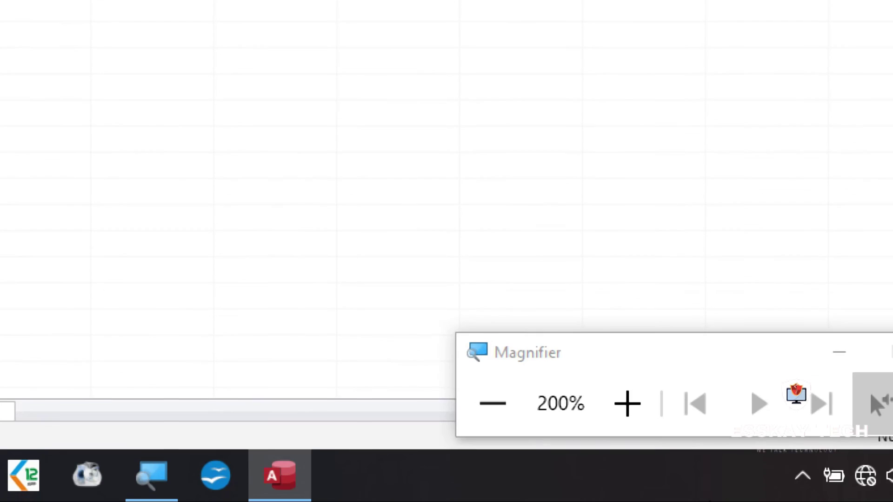
click(498, 410)
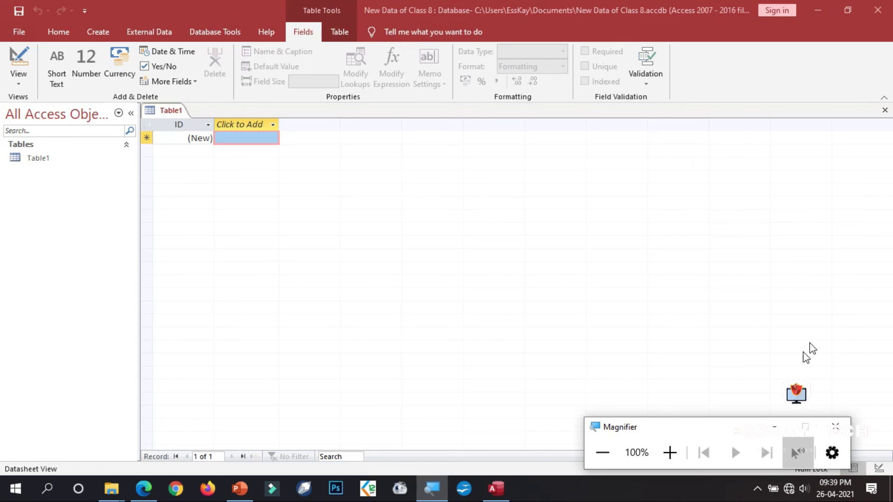
click(835, 426)
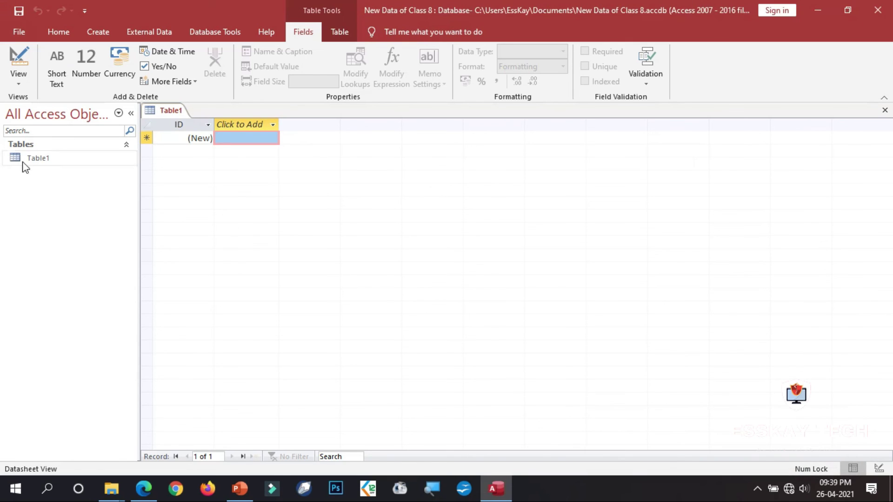
- Examine the new database's table list, file options, and the commands for general editing, object creation, external data and database tools
click(35, 163)
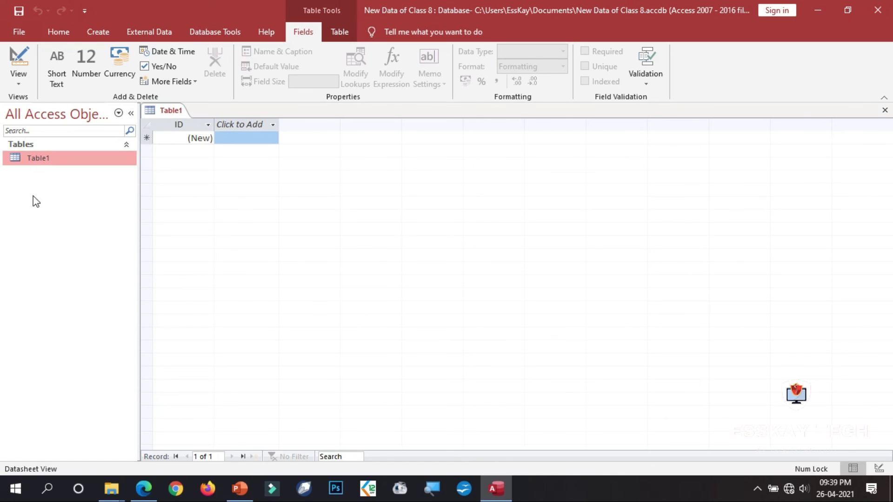
click(20, 32)
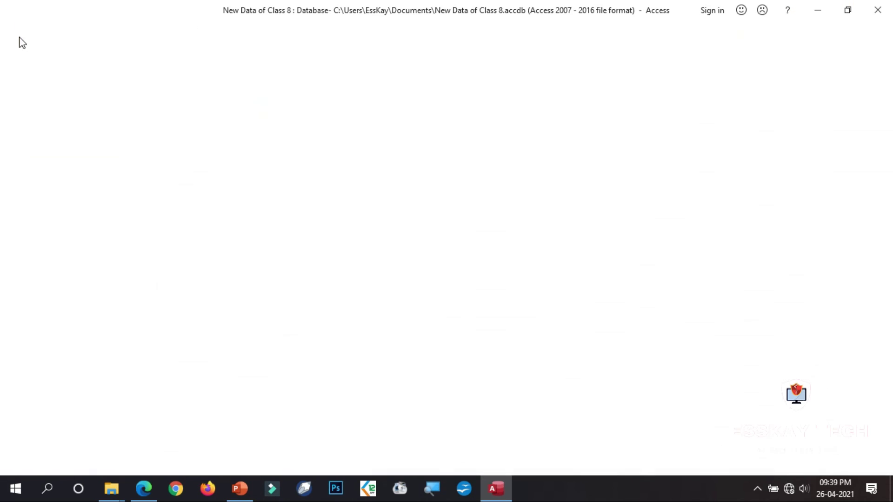
click(20, 37)
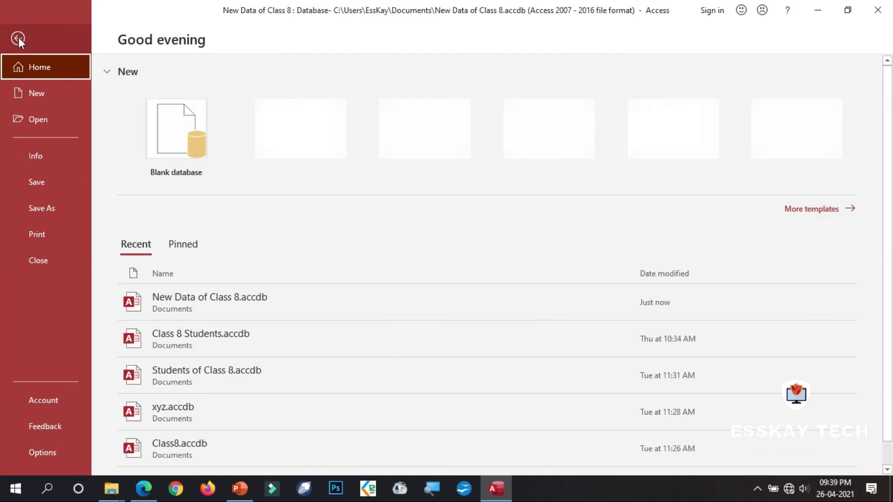
click(20, 37)
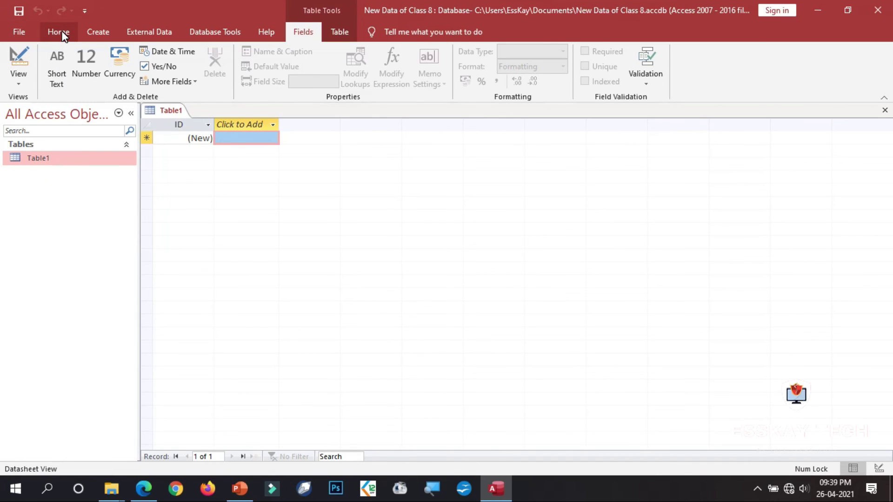
click(60, 33)
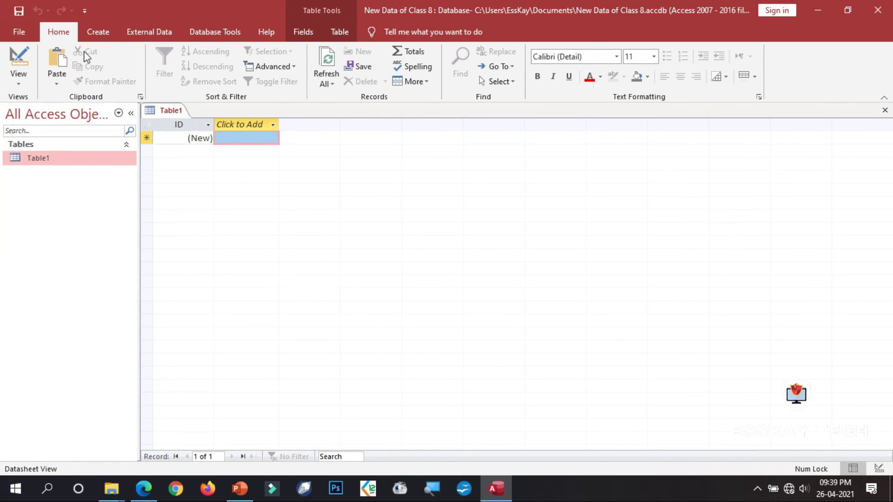
click(98, 33)
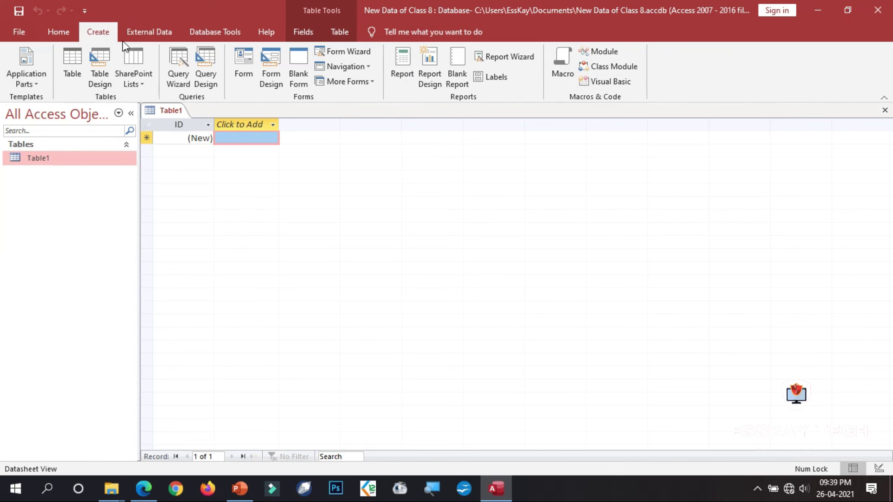
click(147, 30)
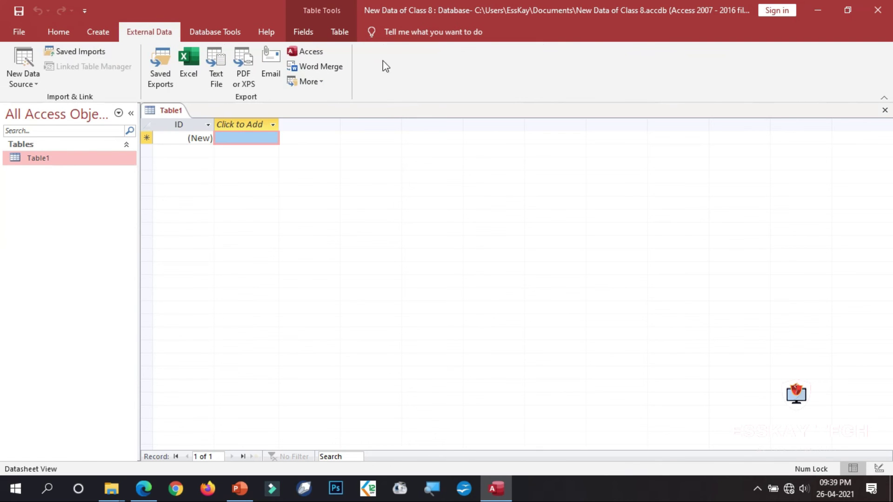
click(216, 33)
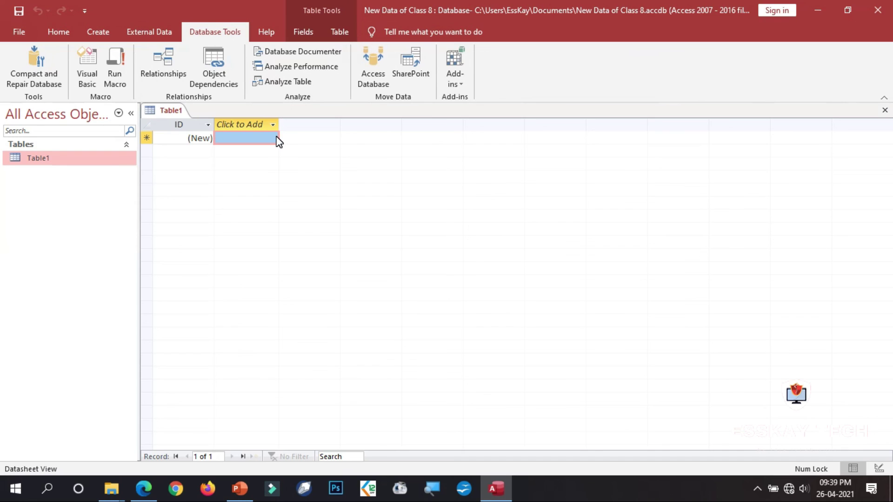